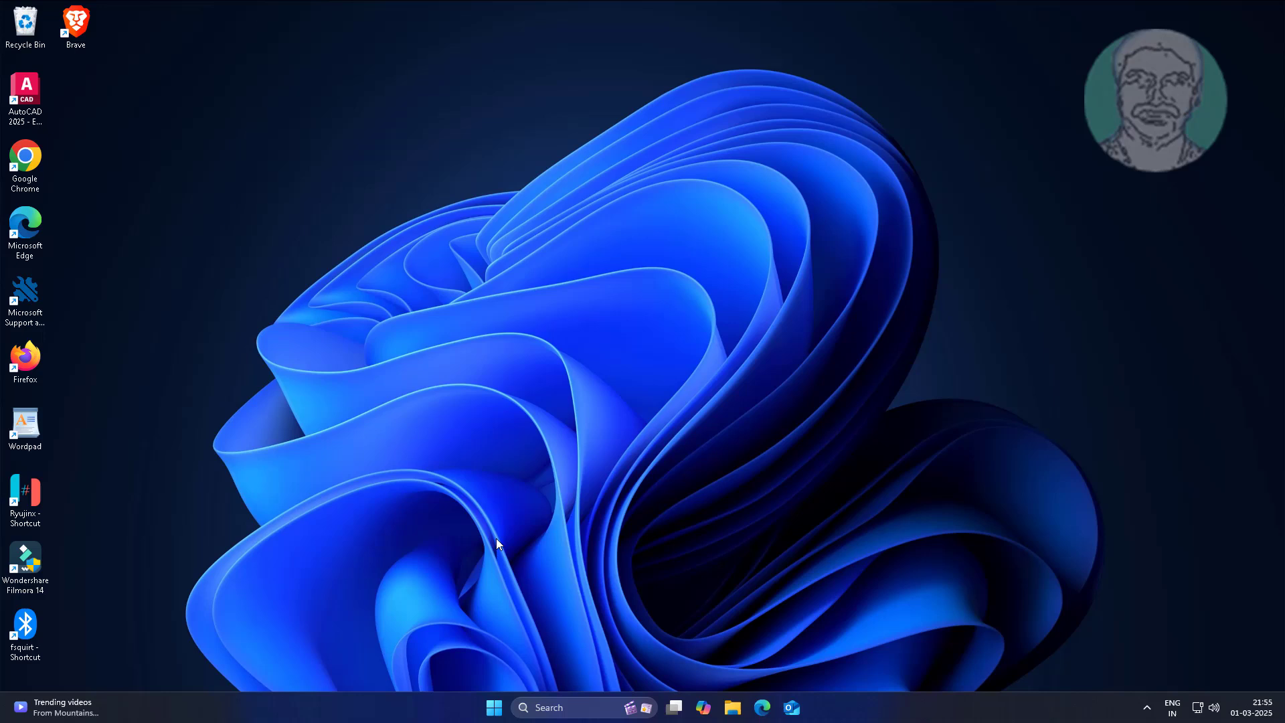
- Search the taskbar for 'services' and launch the Services console
{"action": "left_click", "coordinate": [561, 703]}
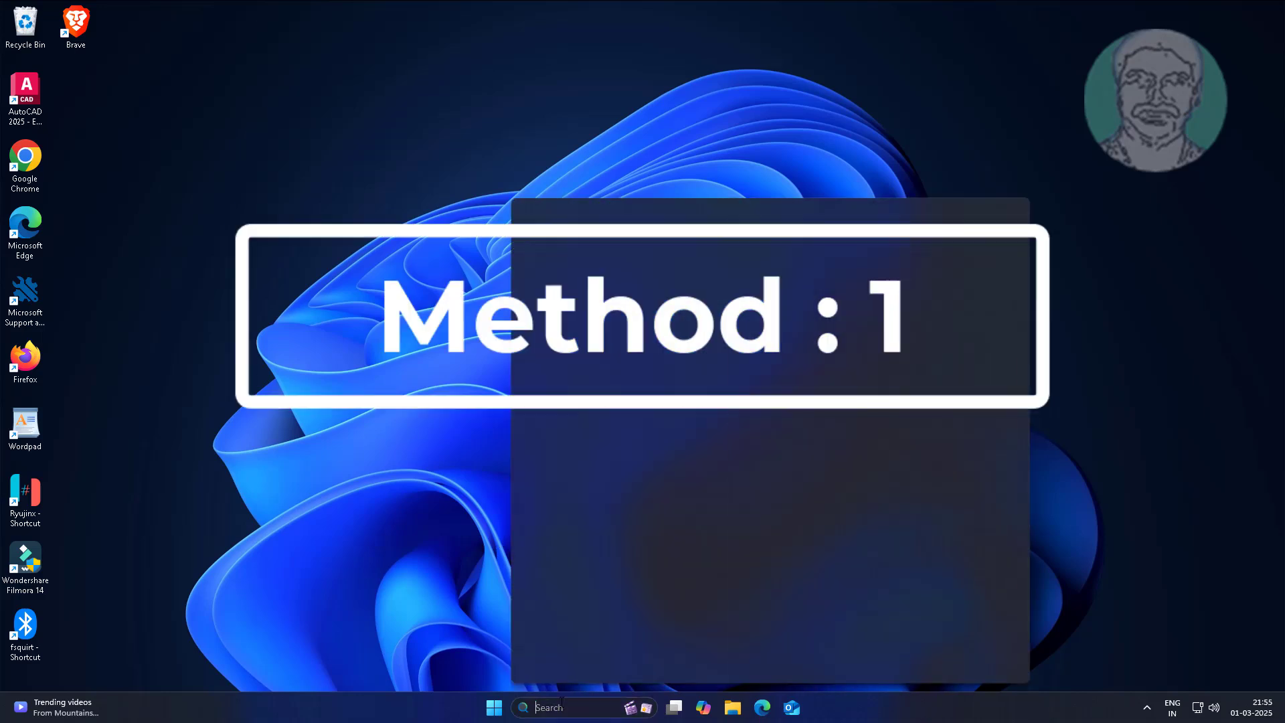
{"action": "type", "text": "services"}
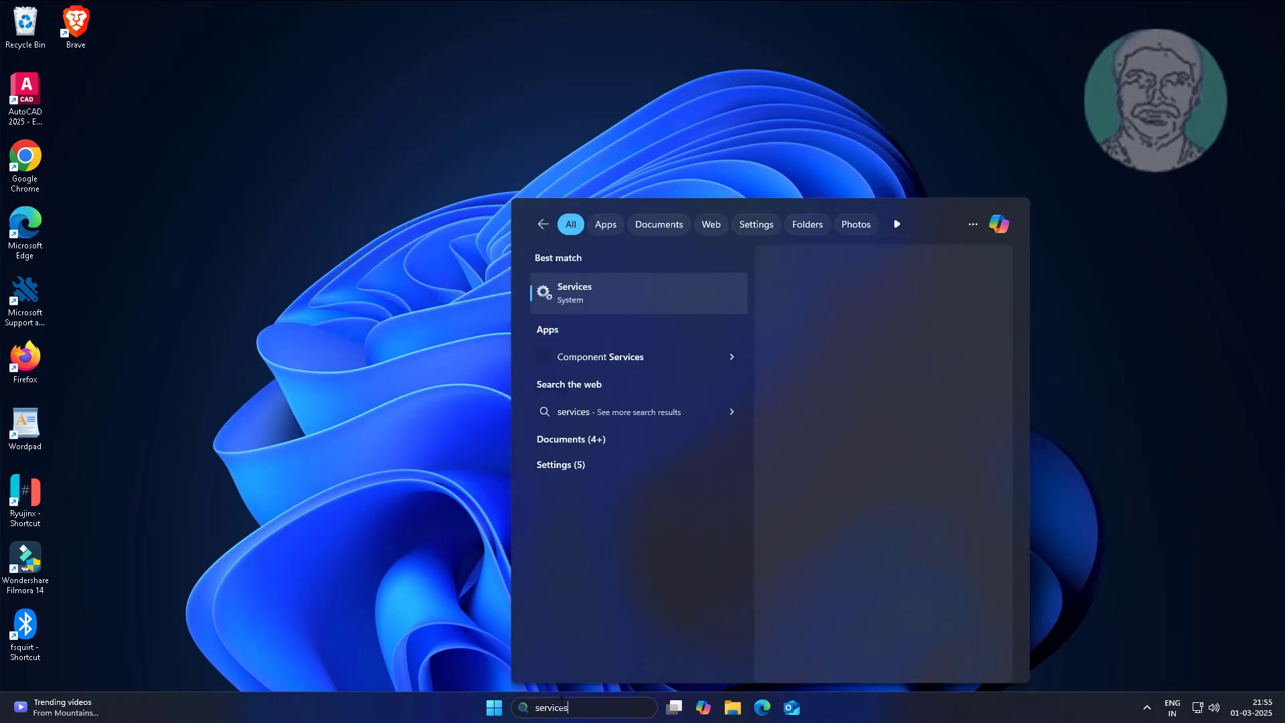
{"action": "left_click", "coordinate": [569, 295]}
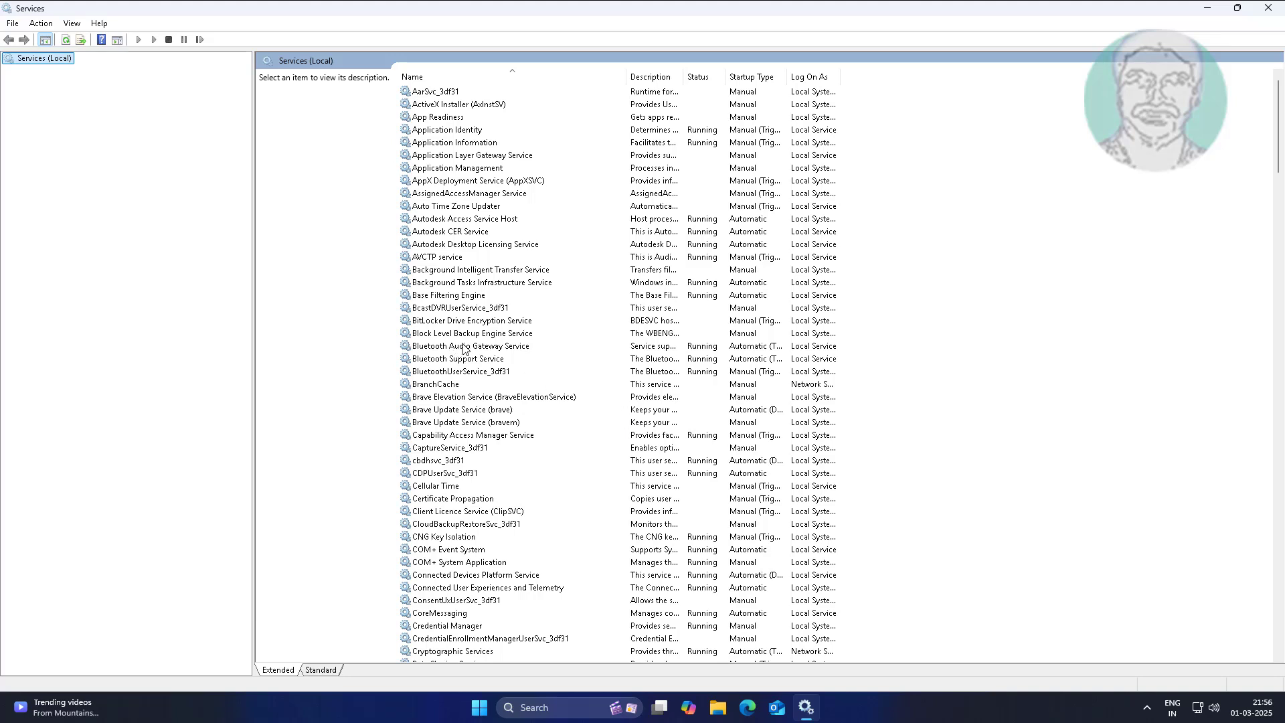
- Set Bluetooth Audio Gateway Service startup type to Automatic, apply, and restart the service
{"action": "left_click", "coordinate": [467, 347]}
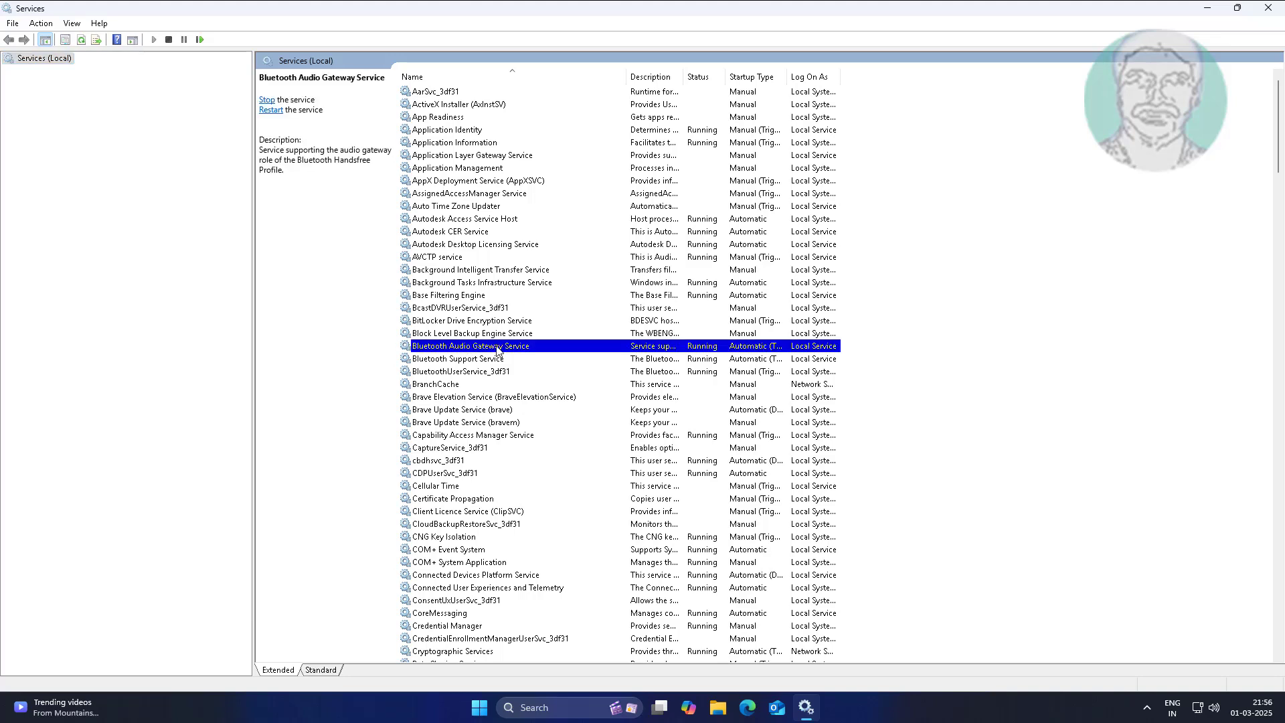
{"action": "double_click", "coordinate": [497, 348]}
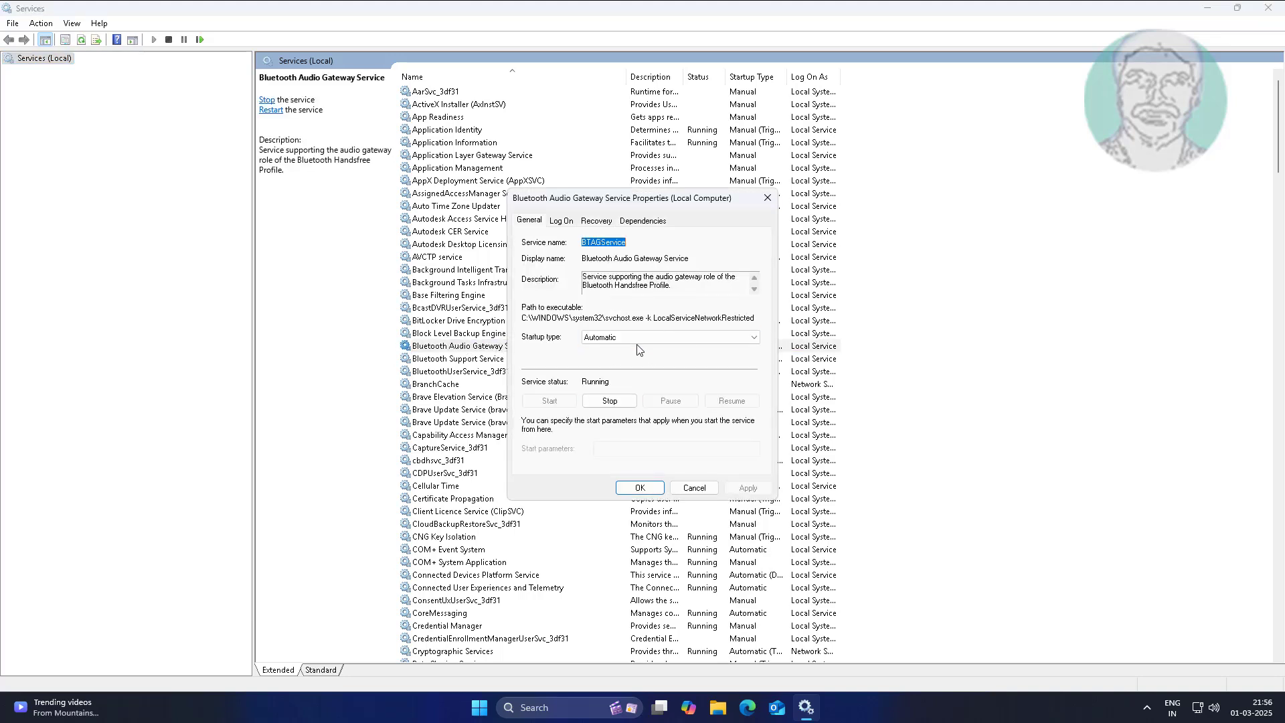
{"action": "left_click", "coordinate": [637, 338]}
{"action": "left_click", "coordinate": [606, 358]}
{"action": "left_click", "coordinate": [757, 489]}
{"action": "left_click", "coordinate": [640, 488]}
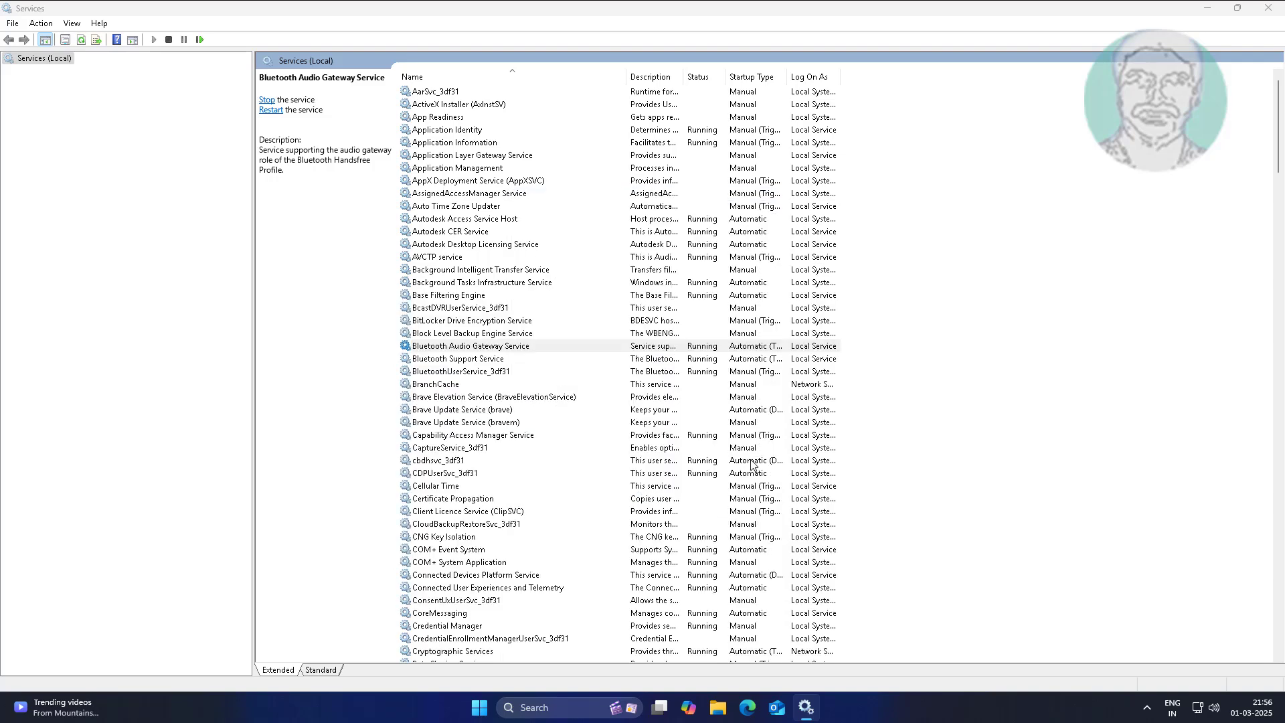
{"action": "right_click", "coordinate": [536, 353]}
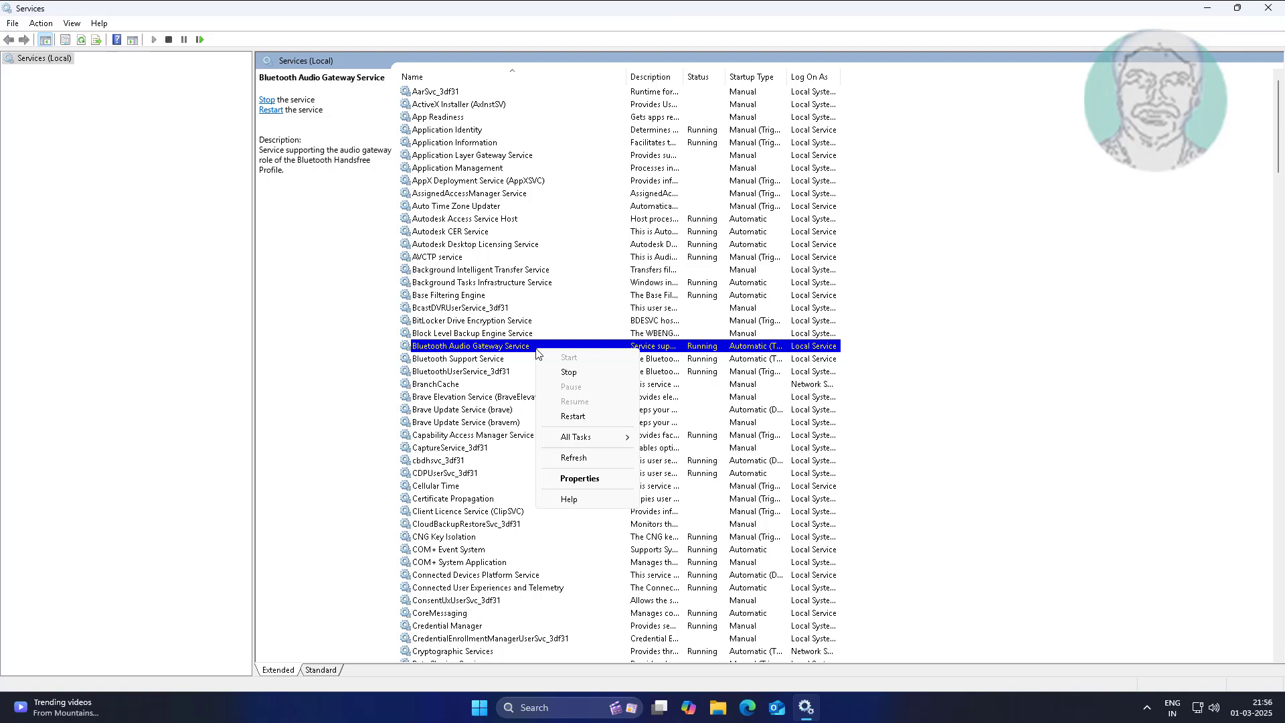
{"action": "left_click", "coordinate": [575, 418]}
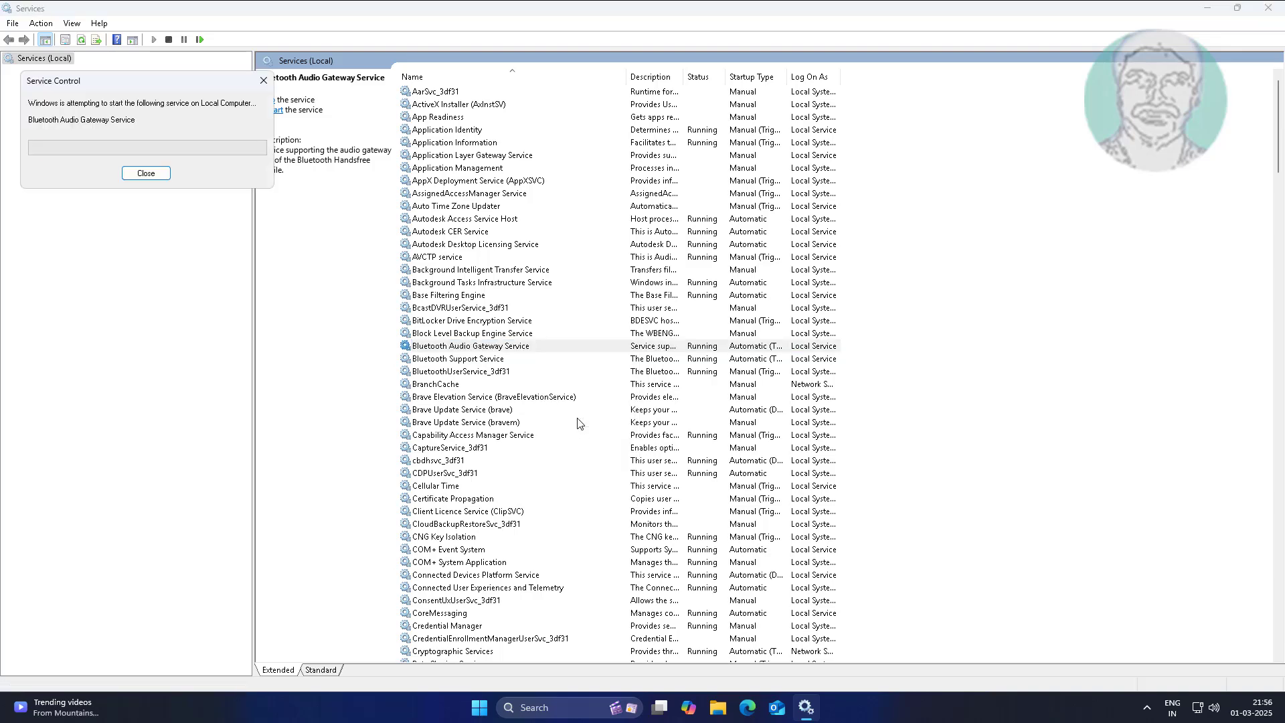
- Set Bluetooth Support Service startup type to Automatic, apply, and restart the service
{"action": "left_click", "coordinate": [497, 360]}
{"action": "double_click", "coordinate": [524, 365]}
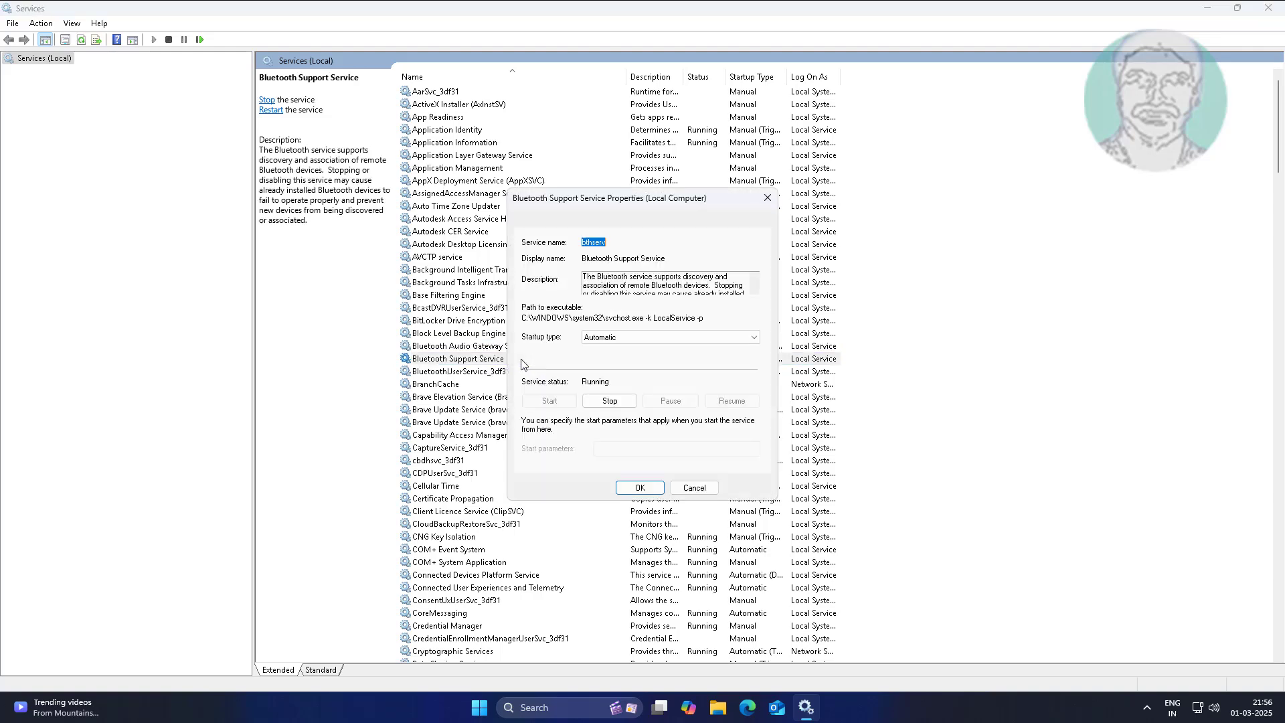
{"action": "left_click", "coordinate": [620, 339]}
{"action": "left_click", "coordinate": [607, 362]}
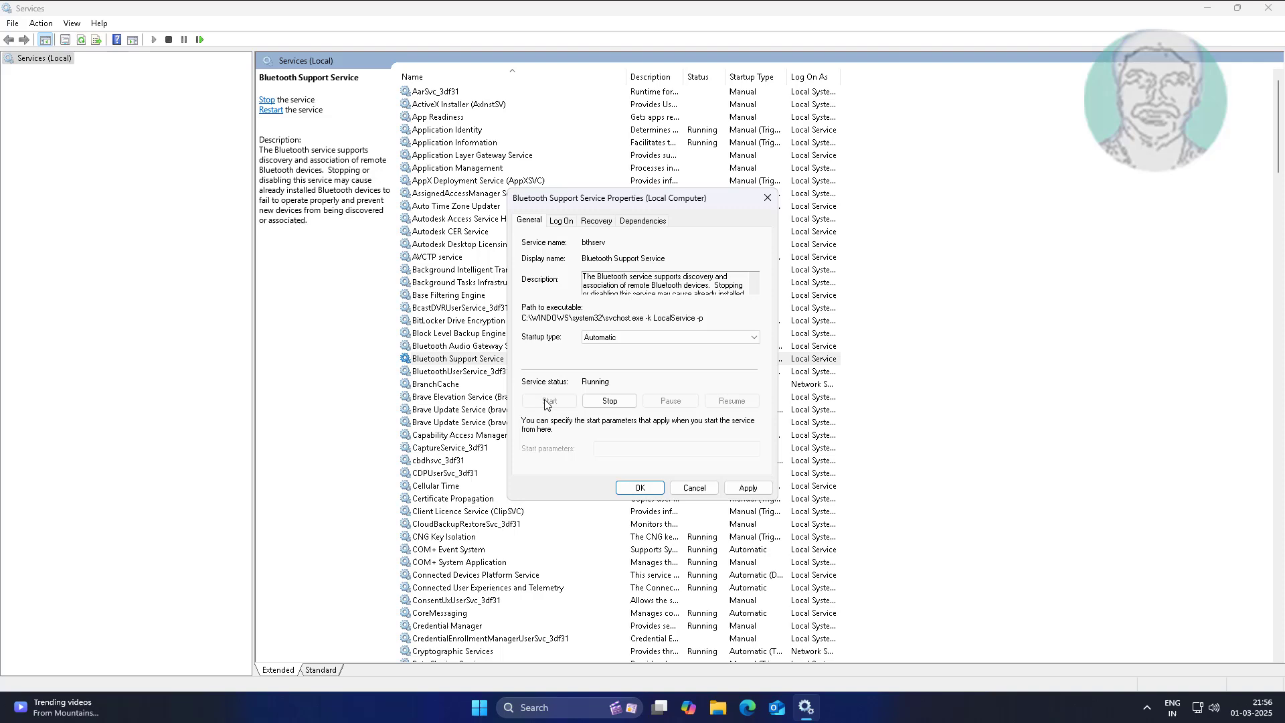
{"action": "left_click", "coordinate": [729, 486]}
{"action": "left_click", "coordinate": [641, 487]}
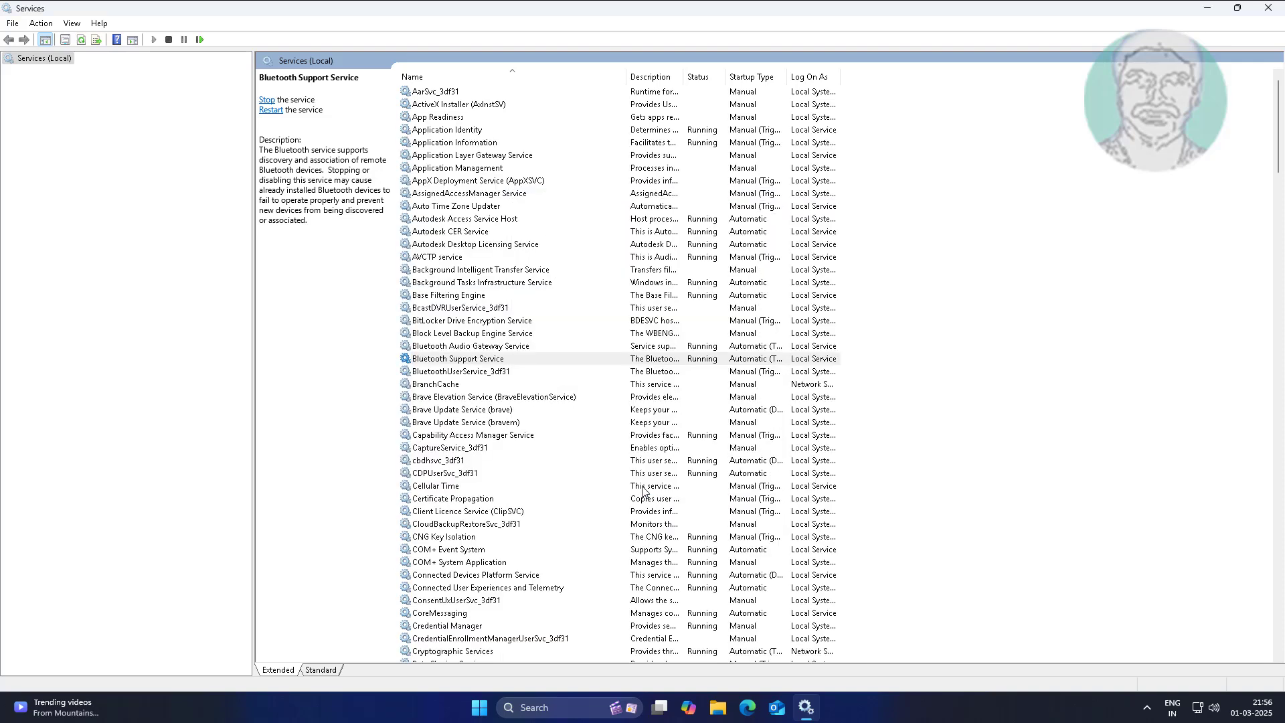
{"action": "right_click", "coordinate": [530, 360]}
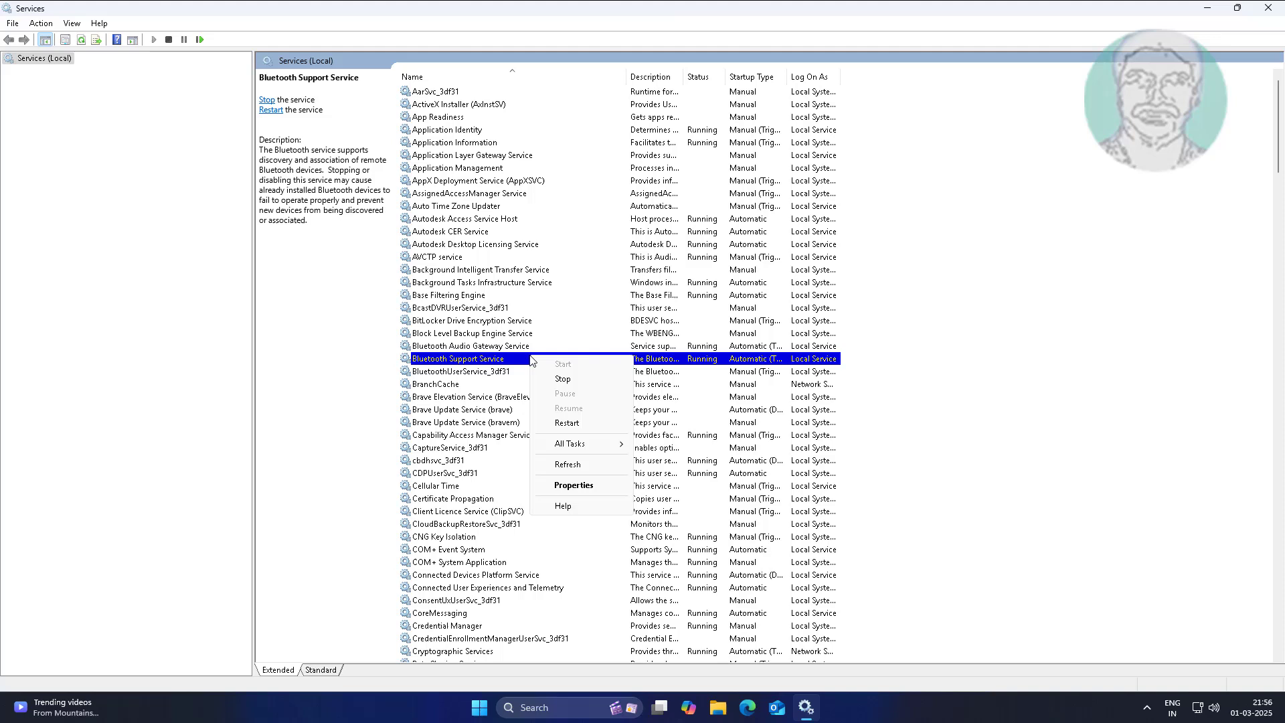
{"action": "left_click", "coordinate": [578, 430]}
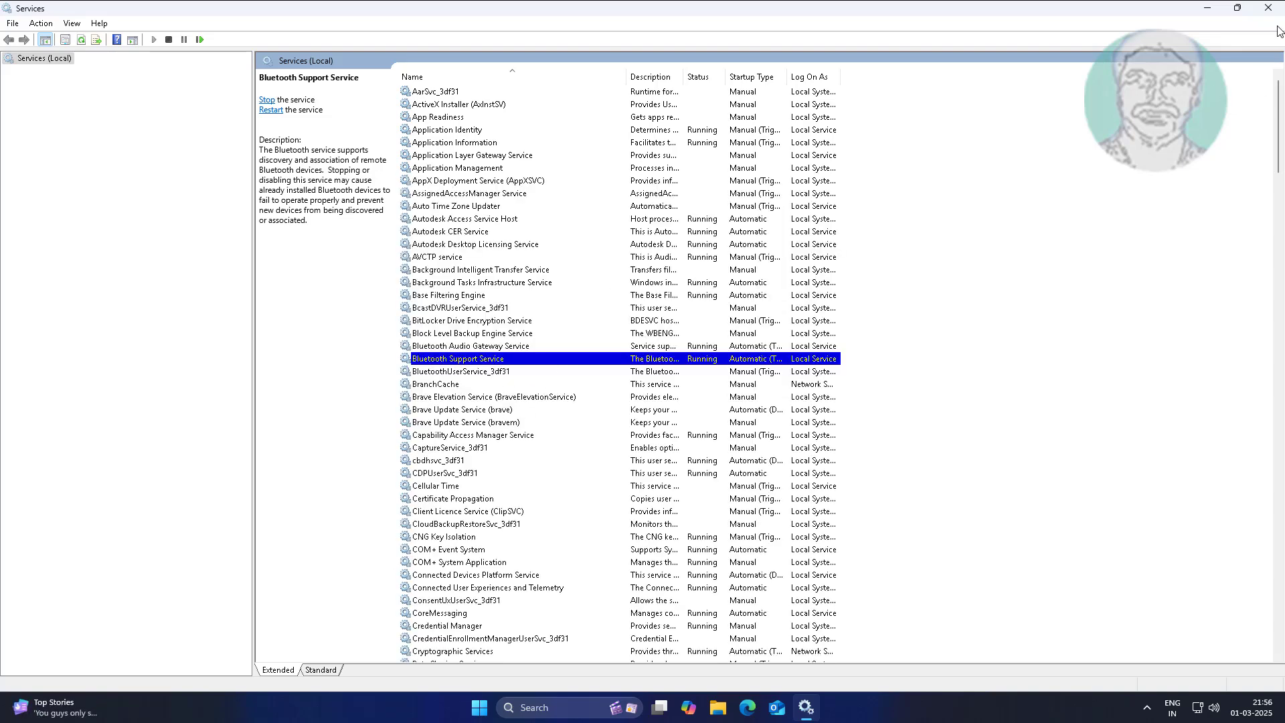
- Close Services and open Settings at System > Troubleshoot > Other trouble-shooters
{"action": "left_click", "coordinate": [1268, 8]}
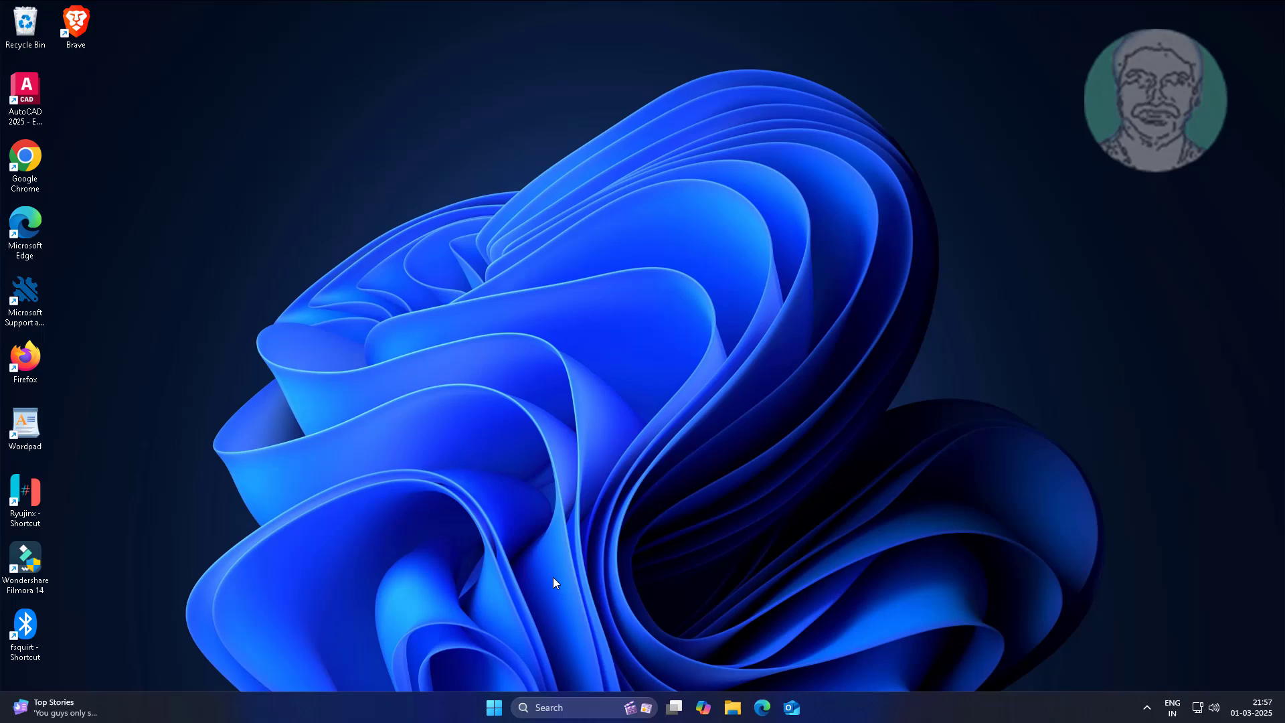
{"action": "left_click", "coordinate": [494, 710]}
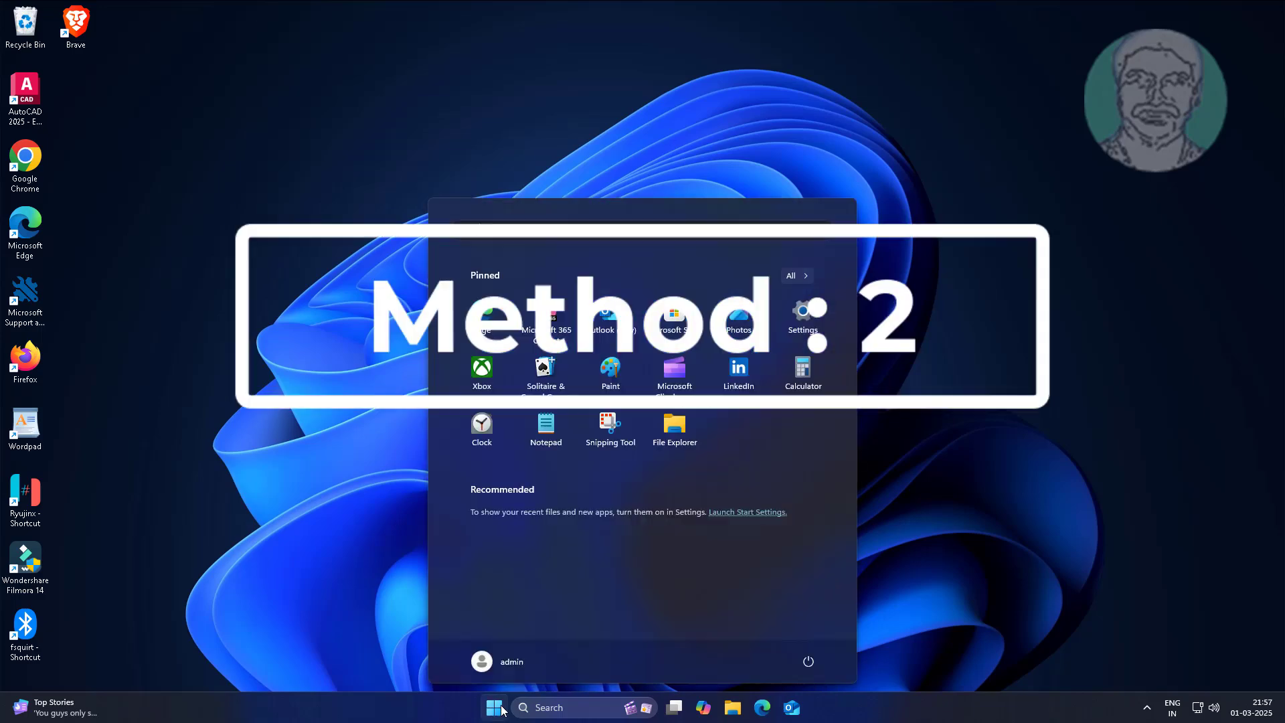
{"action": "left_click", "coordinate": [802, 325]}
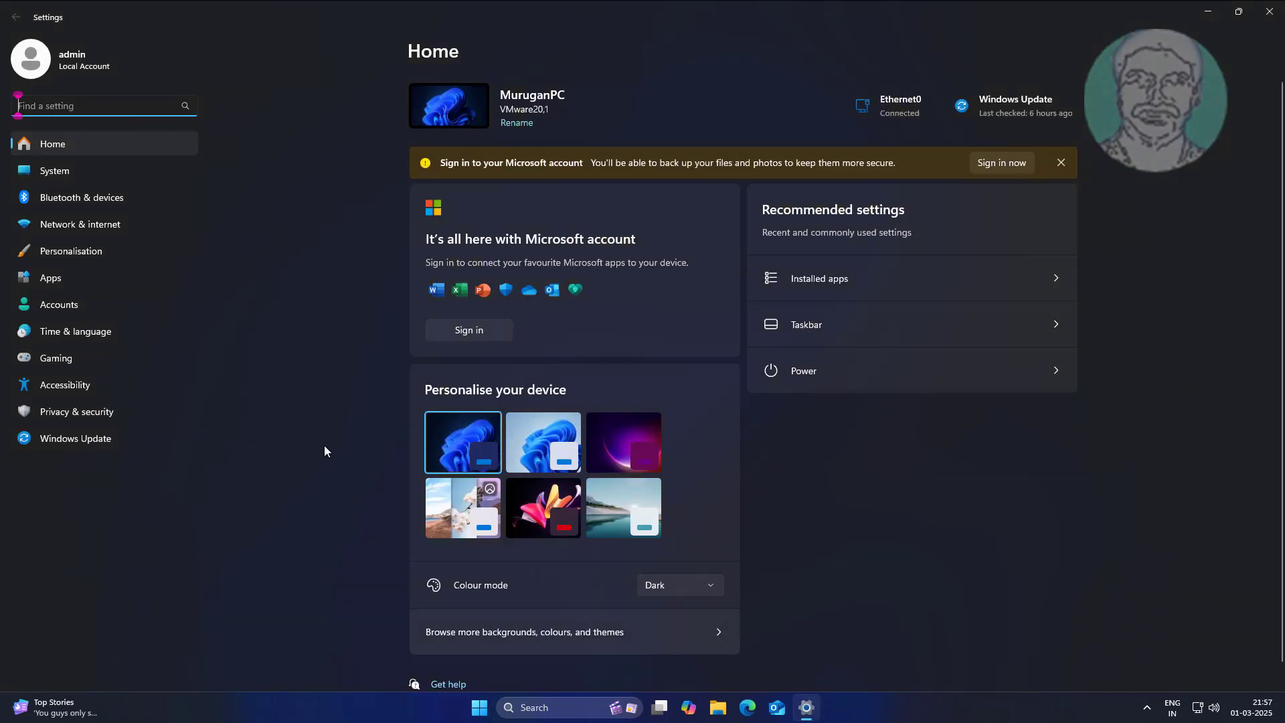
{"action": "left_click", "coordinate": [88, 179]}
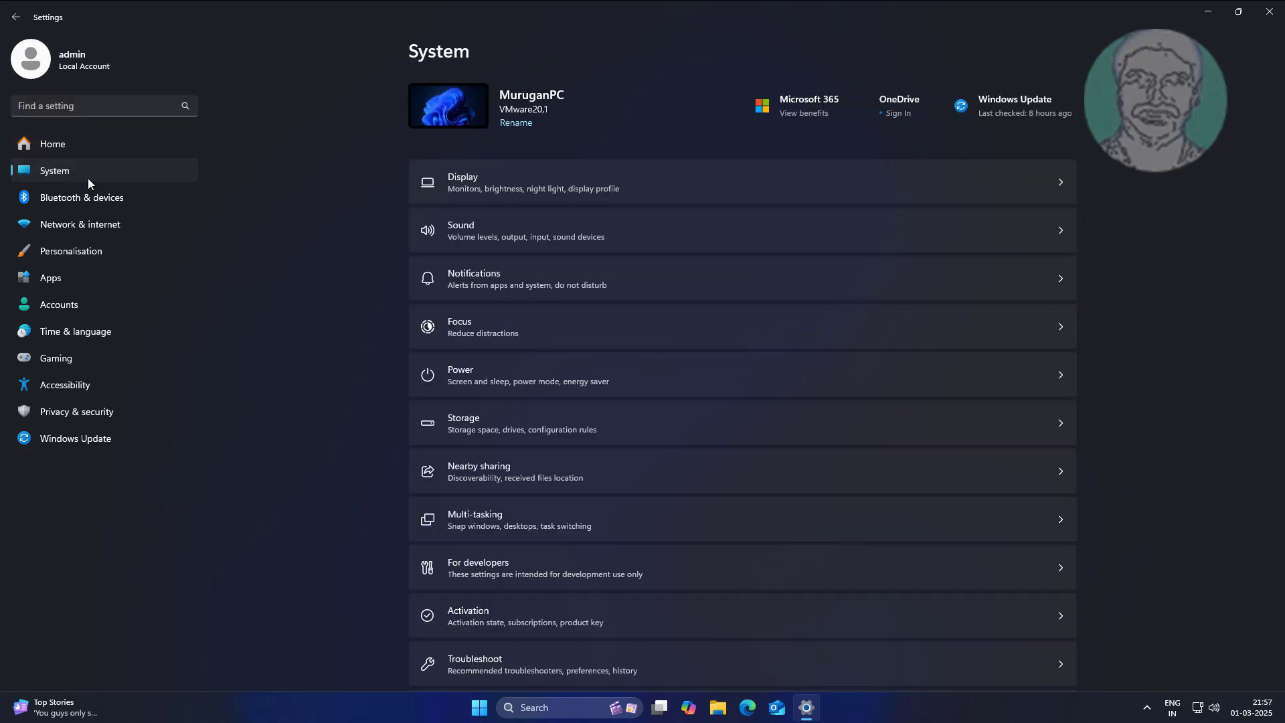
{"action": "left_click", "coordinate": [527, 672]}
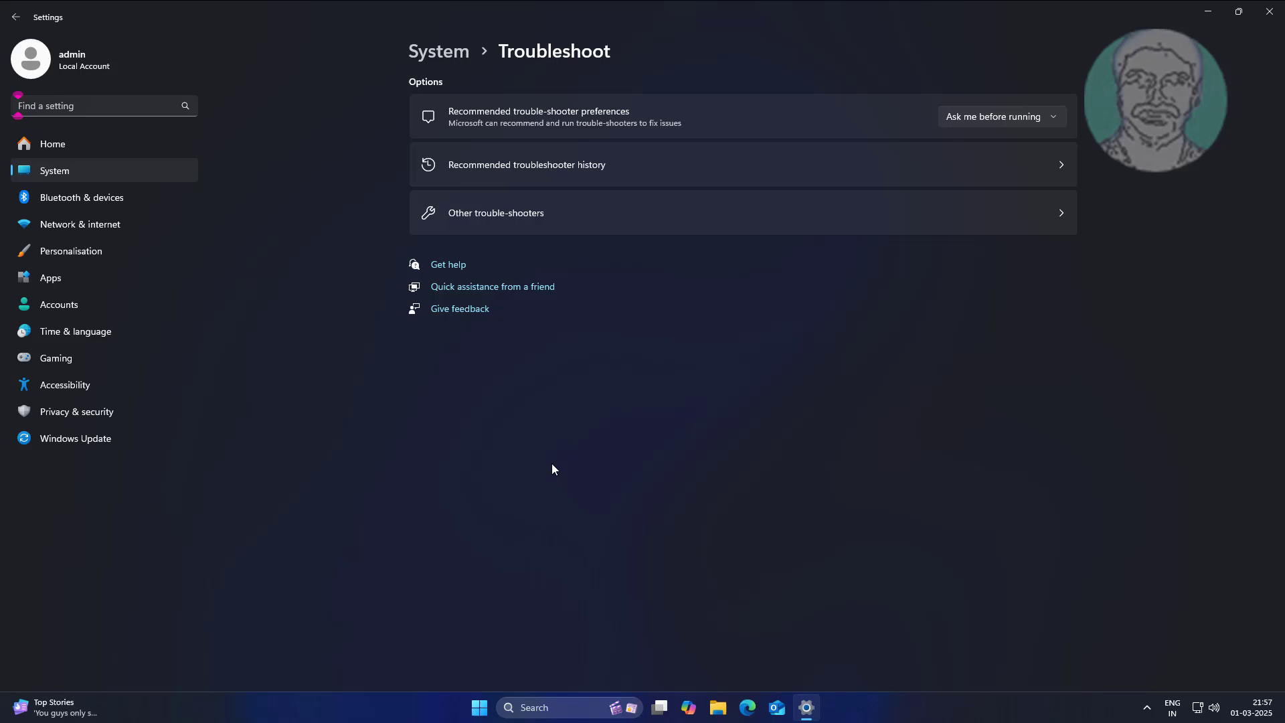
{"action": "left_click", "coordinate": [538, 212]}
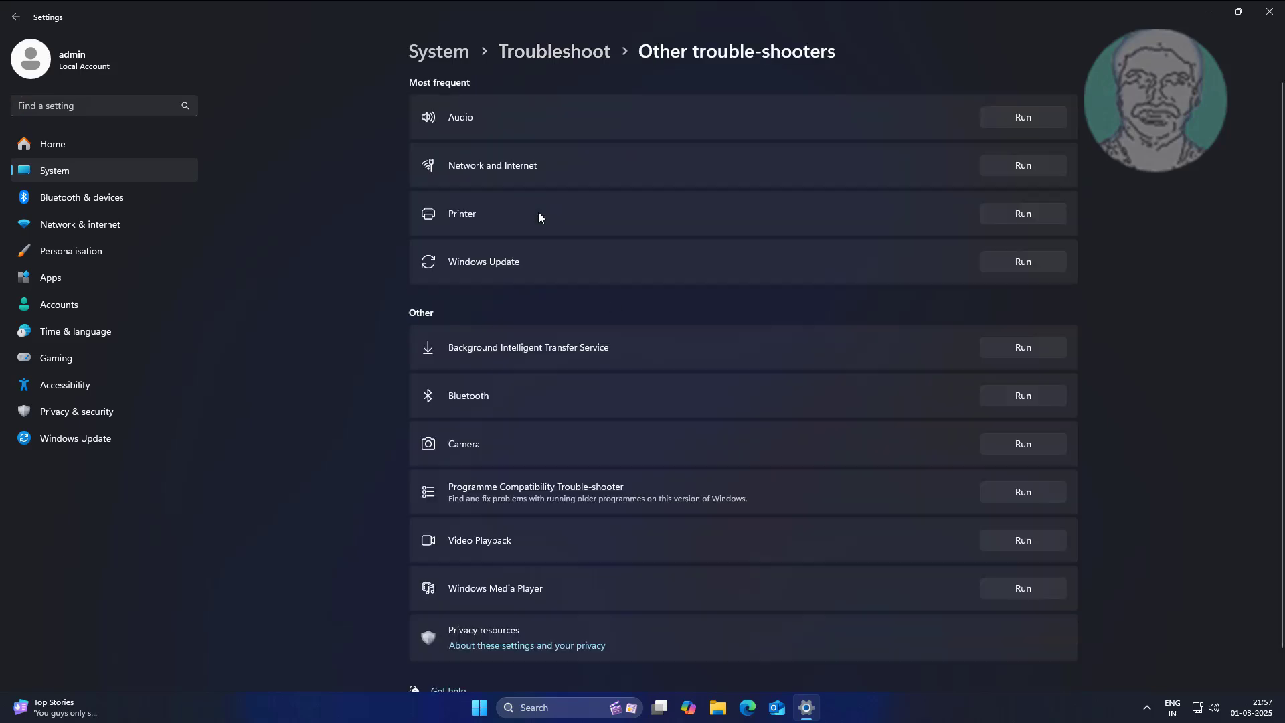
- Run the Bluetooth troubleshooter, allow its automated diagnostics in Get Help, then close Get Help
{"action": "left_click", "coordinate": [1022, 399]}
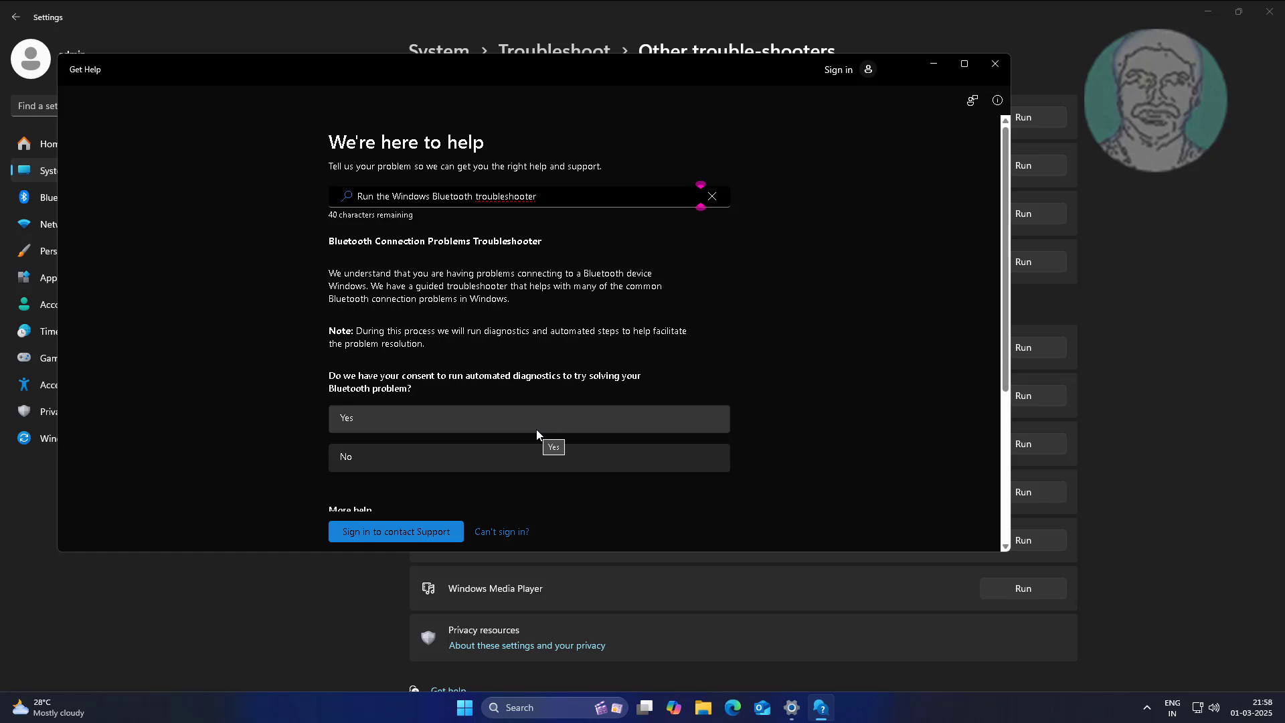
{"action": "left_click", "coordinate": [394, 427]}
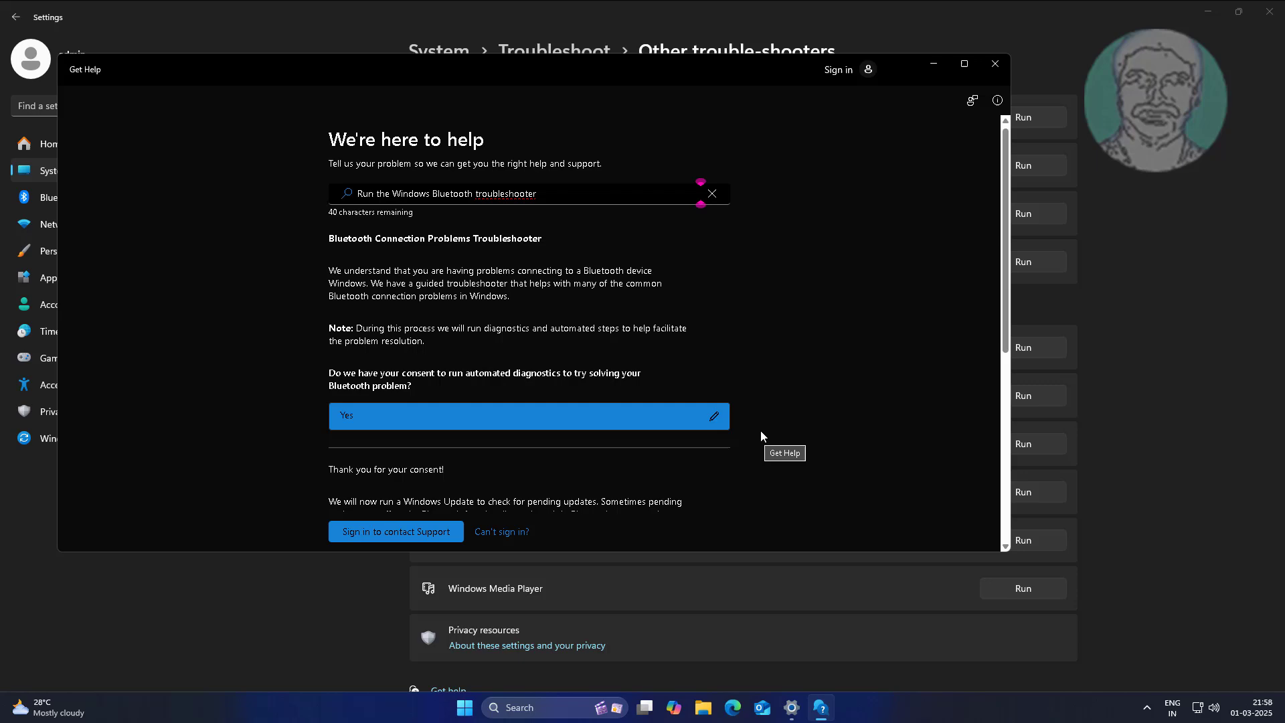
{"action": "left_click", "coordinate": [993, 67]}
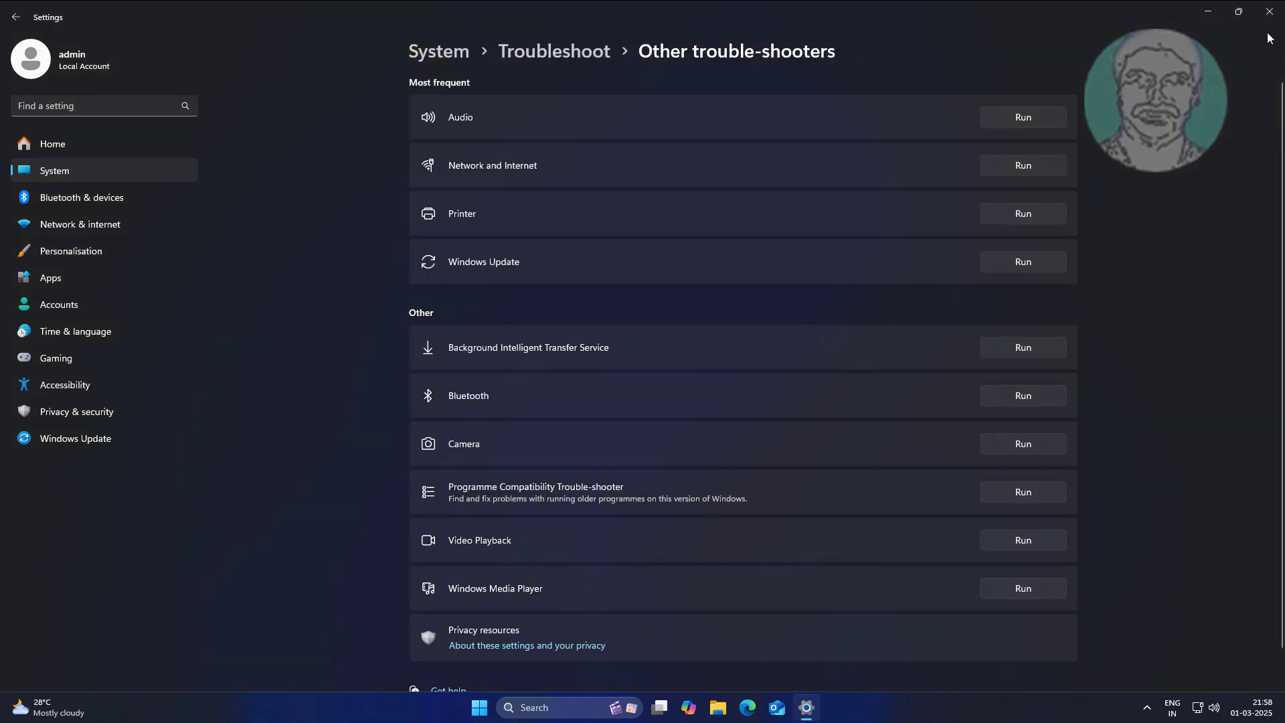
- Close Settings and relaunch it from Start to its Home page
{"action": "left_click", "coordinate": [1270, 12]}
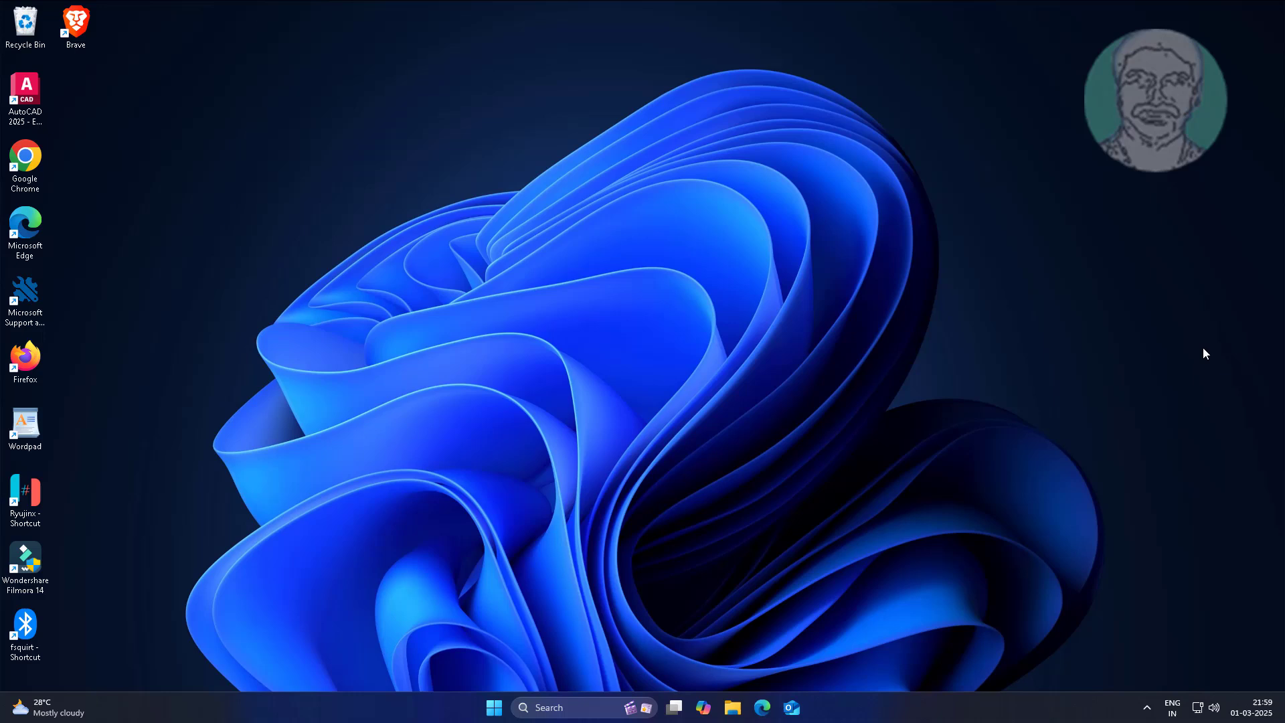
{"action": "left_click", "coordinate": [494, 708]}
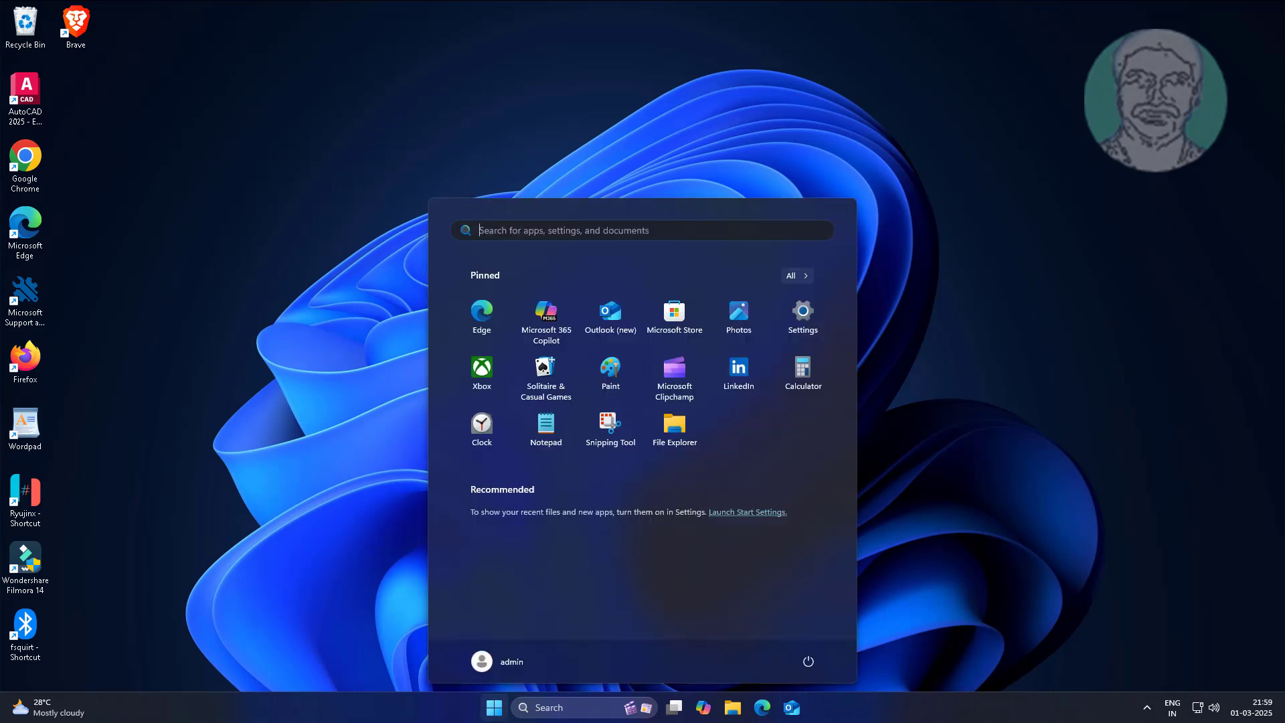
{"action": "left_click", "coordinate": [803, 324]}
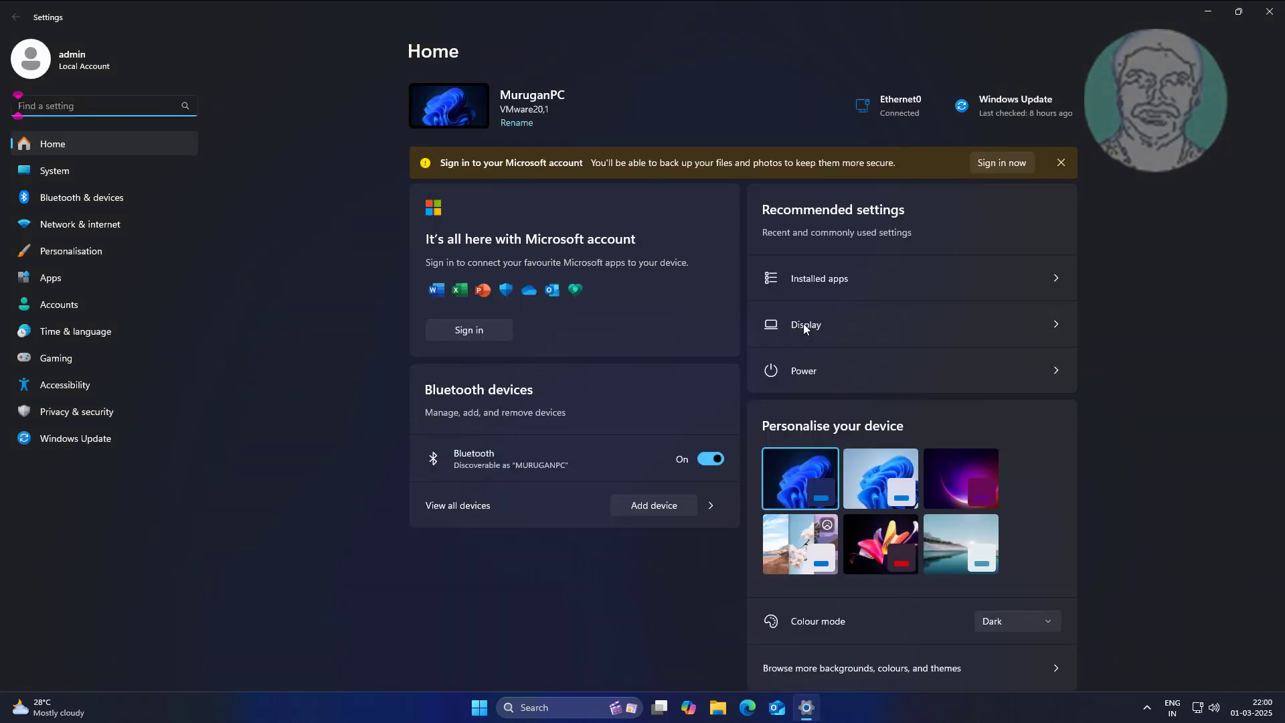
- Add MiSuperBassWirelessHeadphones as a Bluetooth device from Bluetooth & devices and dismiss the pairing dialog
{"action": "left_click", "coordinate": [118, 199]}
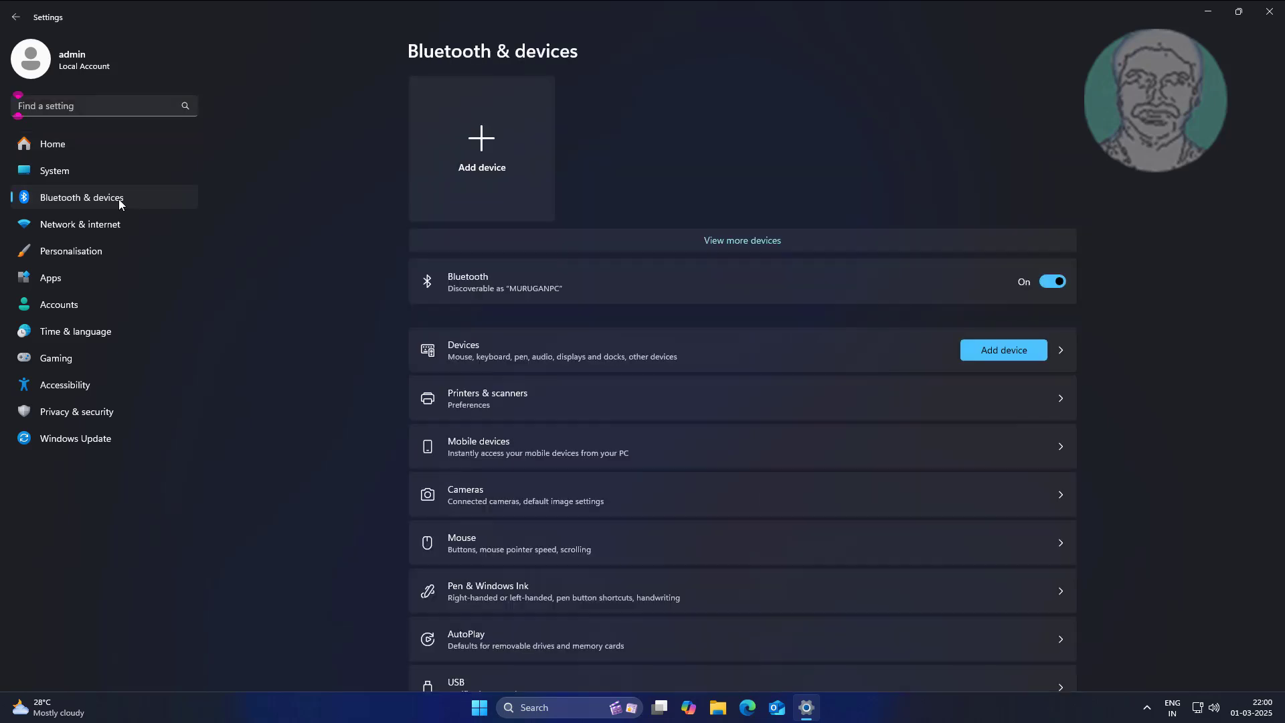
{"action": "left_click", "coordinate": [480, 152]}
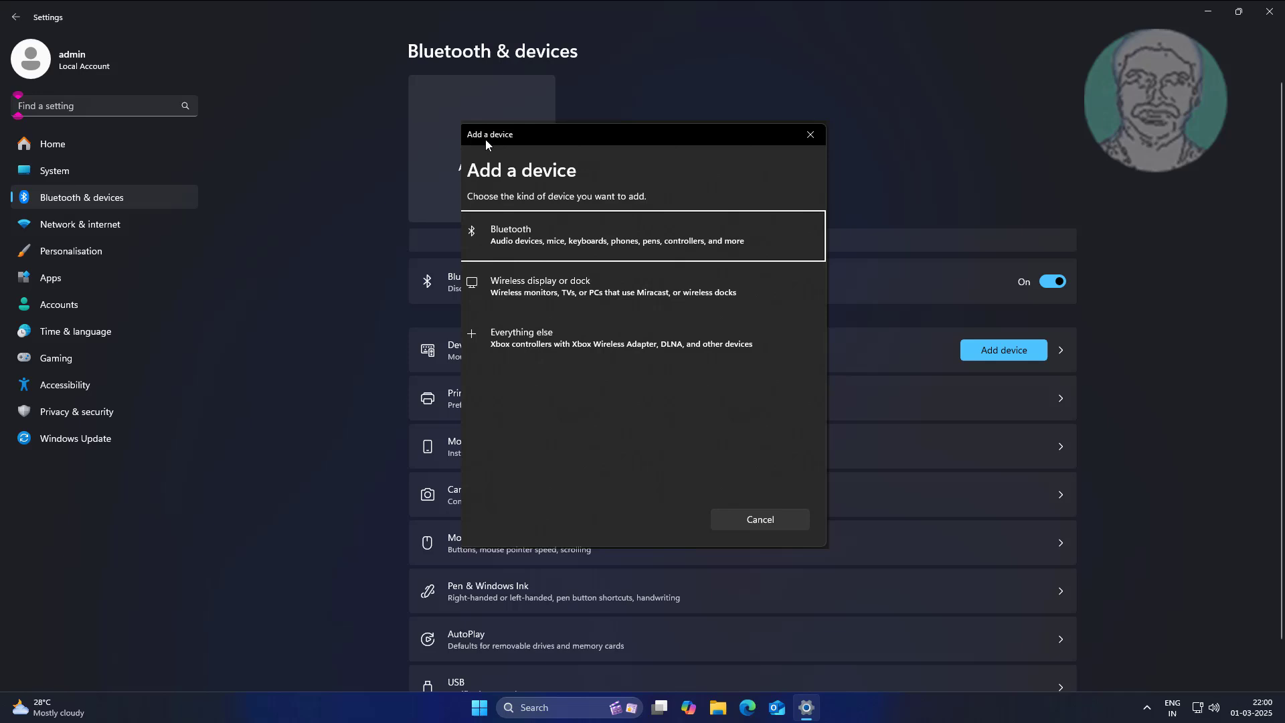
{"action": "left_click", "coordinate": [611, 252]}
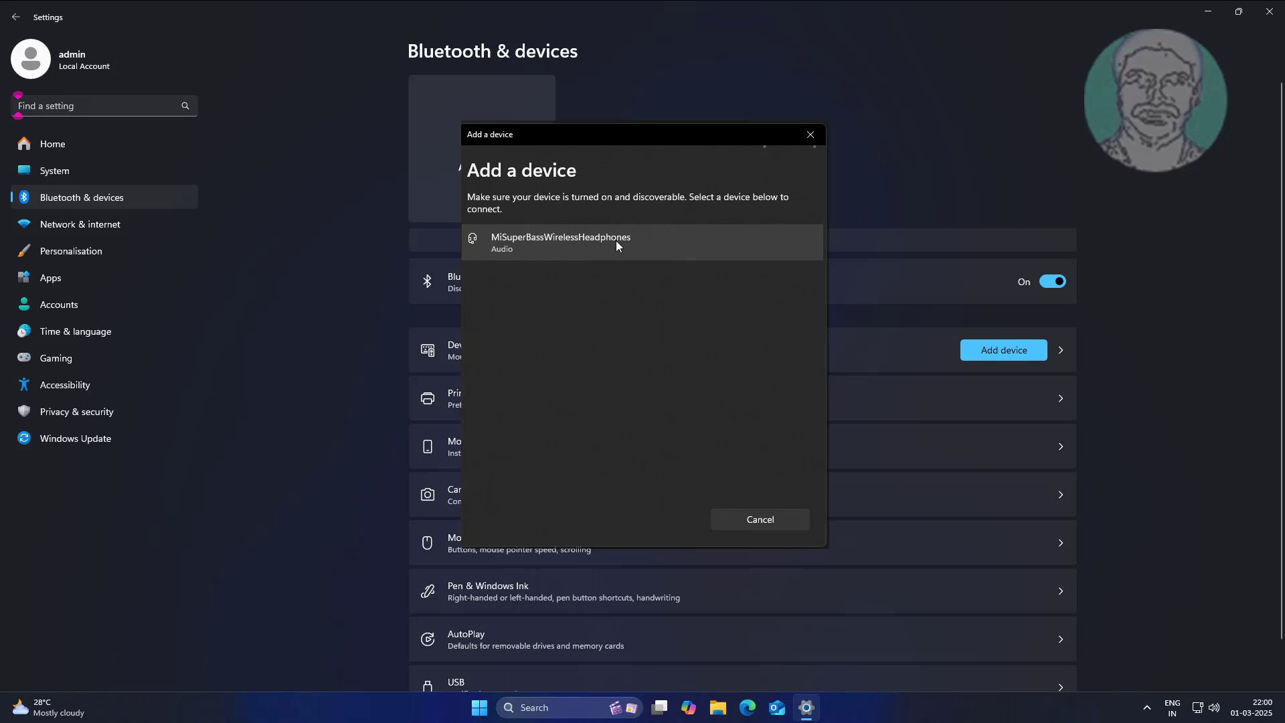
{"action": "left_click", "coordinate": [616, 242]}
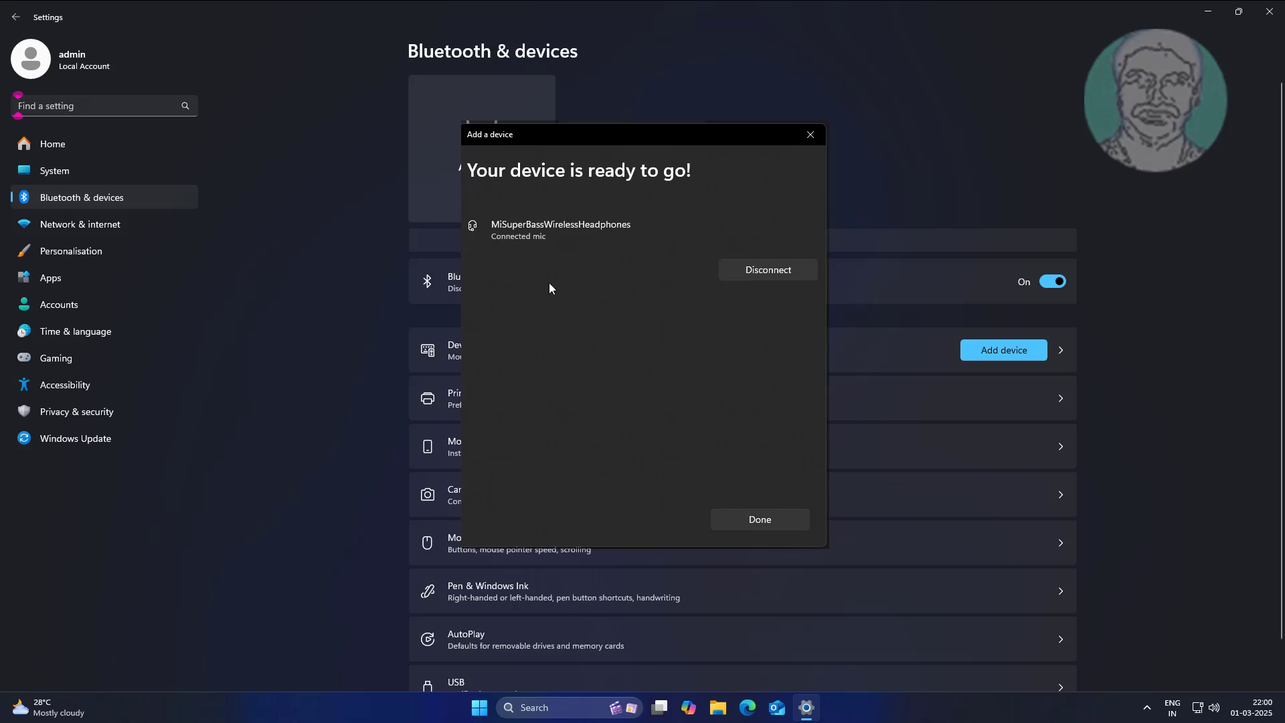
{"action": "key", "text": "Escape"}
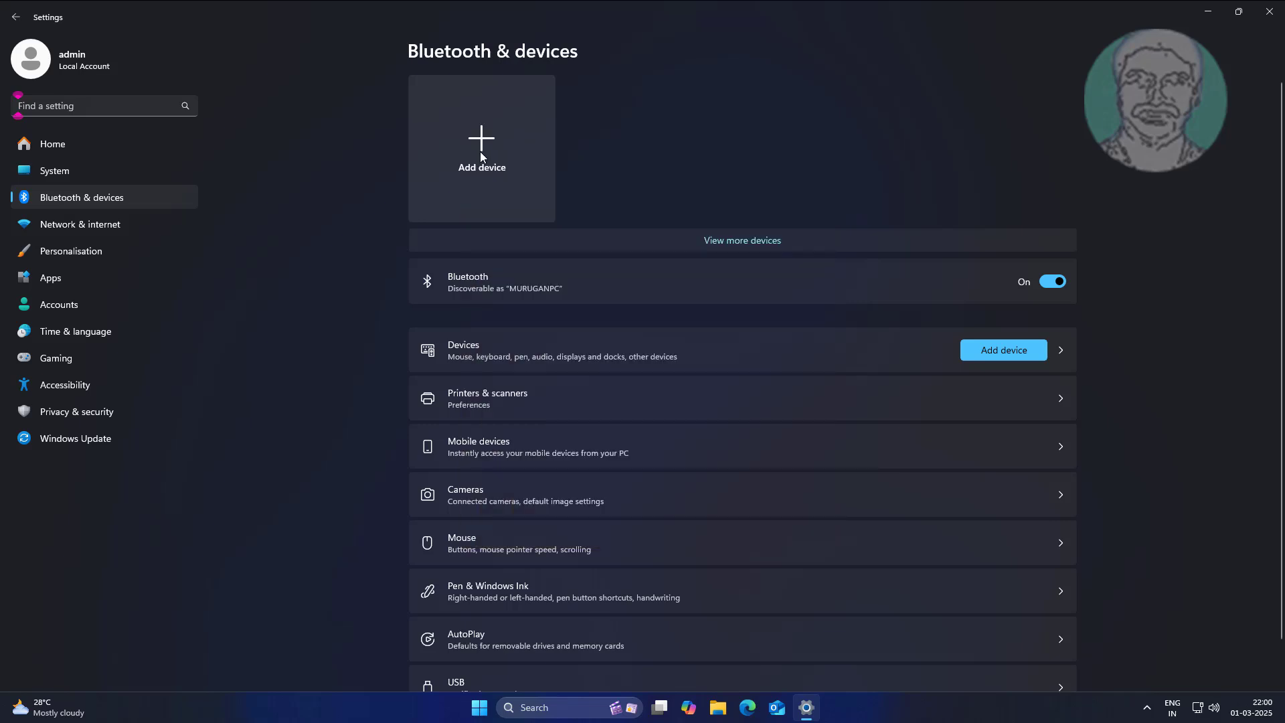